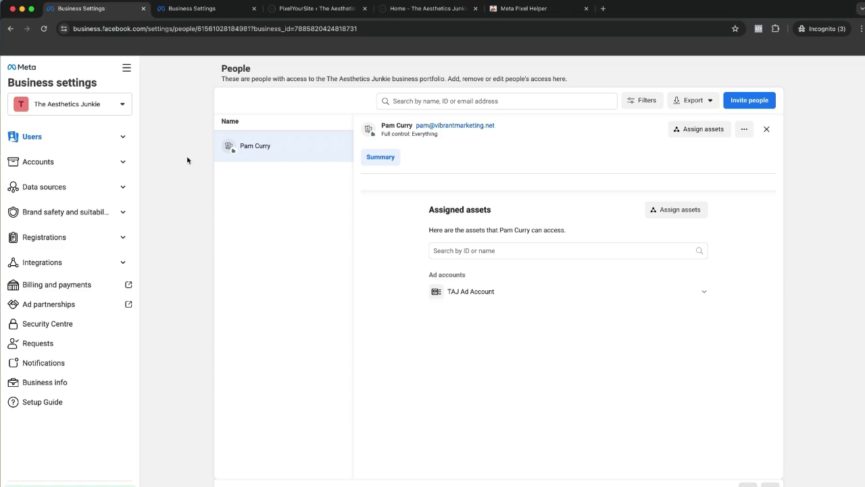
Start assigning assets to the existing person, giving the Med Spa Marketing Show page Everything (full control) and Revenue permissions.
click(126, 68)
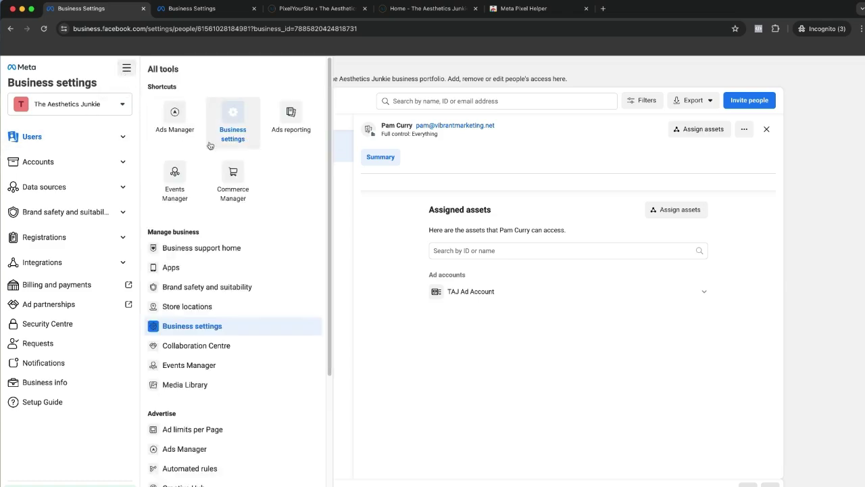
click(69, 144)
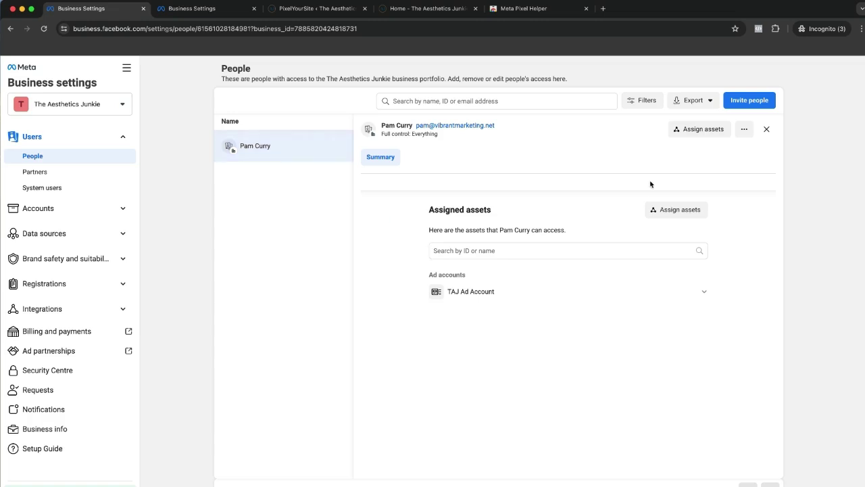
click(673, 209)
click(336, 212)
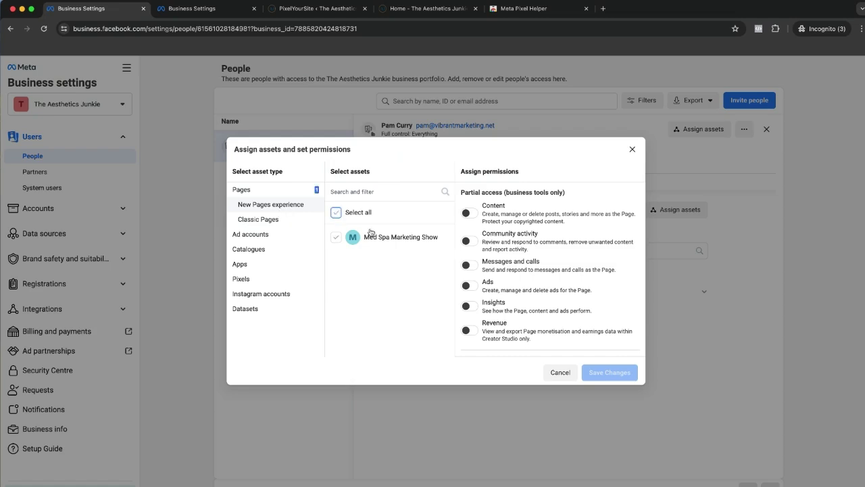
scroll(490, 330, down, 4)
scroll(491, 328, down, 1)
click(469, 328)
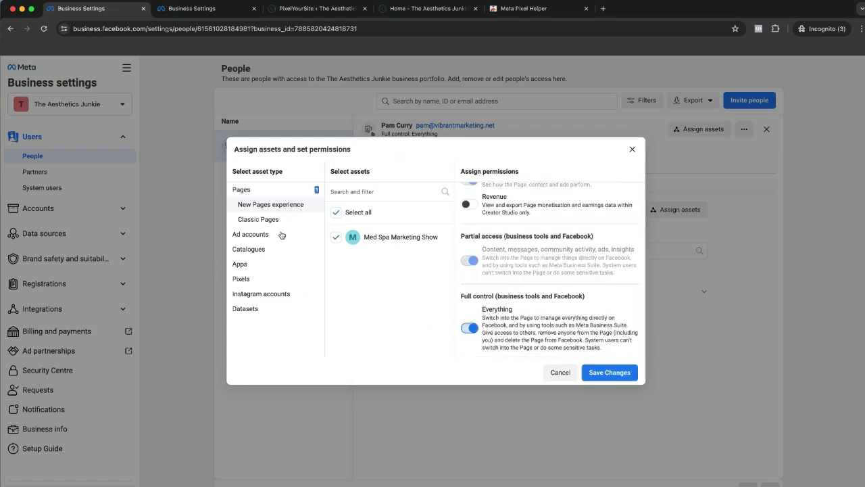
click(469, 204)
scroll(533, 247, up, 3)
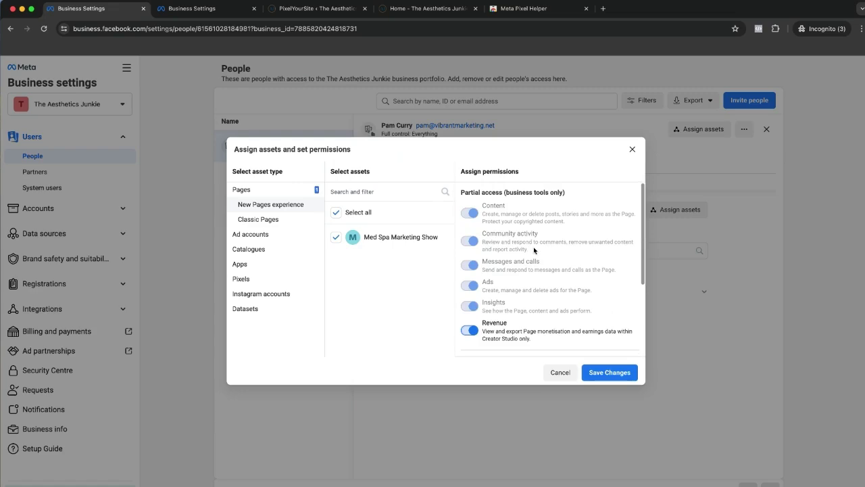
Give the person full control of the TAJ Ad Account and the TAJ Pixel dataset, and save the assignments.
click(274, 220)
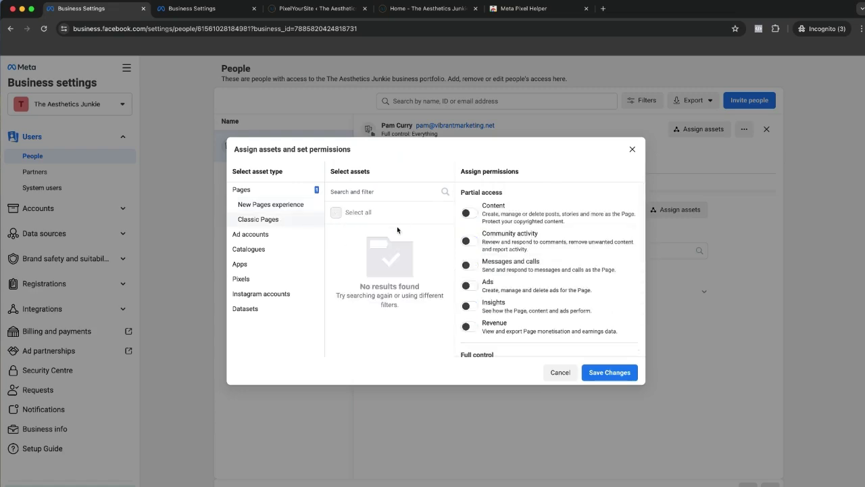
click(279, 235)
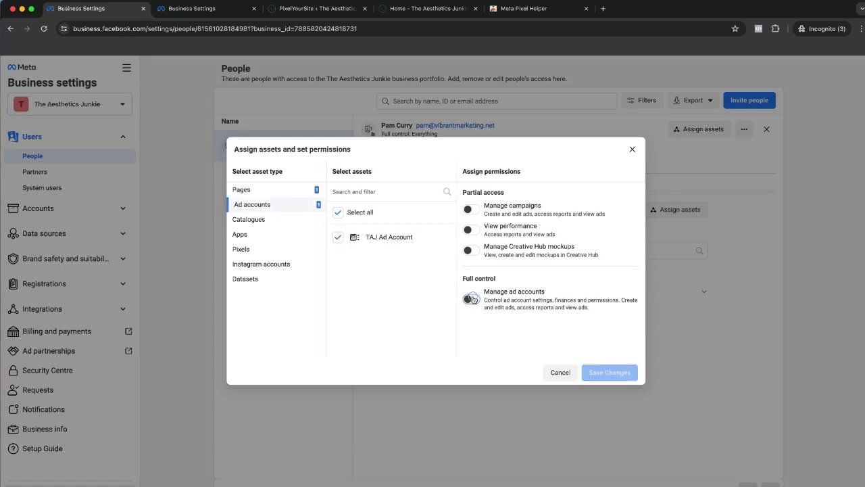
click(277, 220)
click(266, 234)
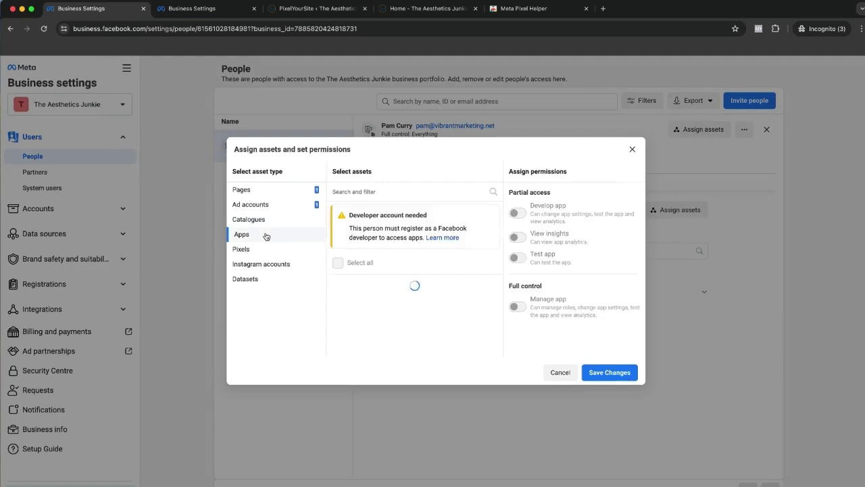
click(262, 249)
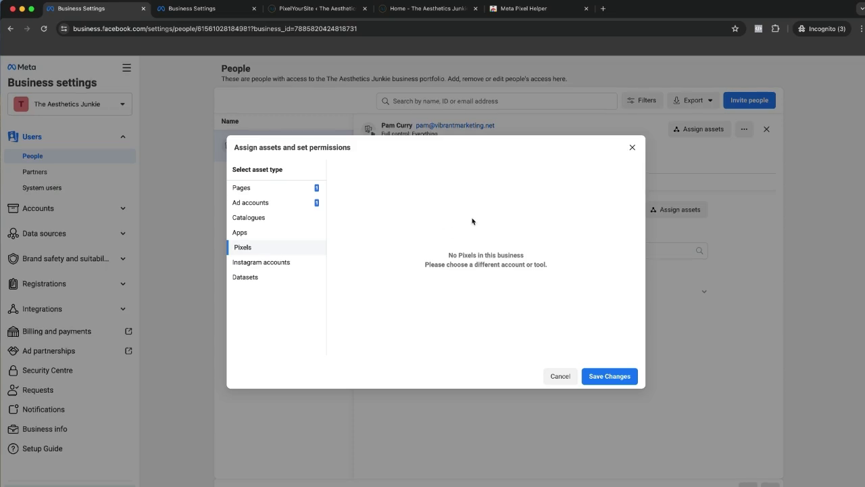
click(260, 266)
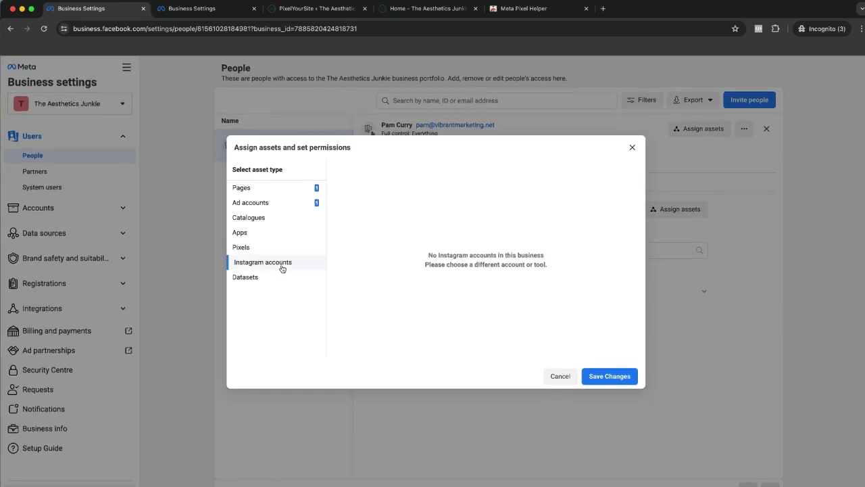
click(275, 279)
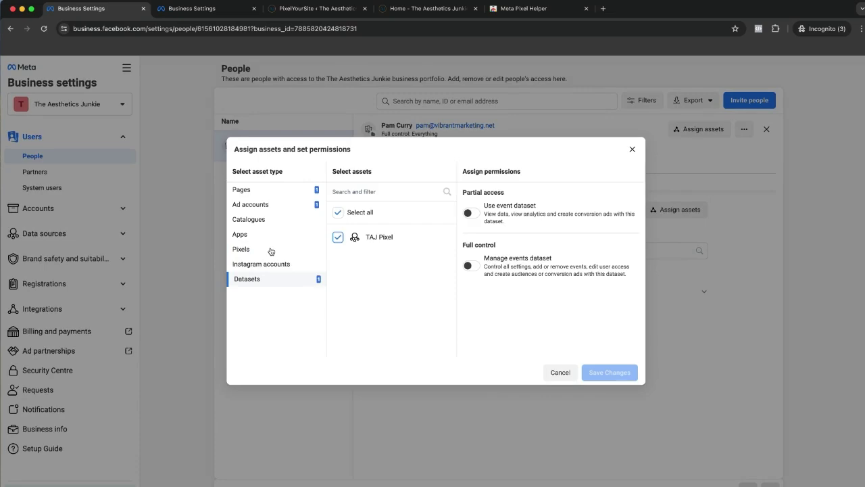
click(471, 267)
click(608, 372)
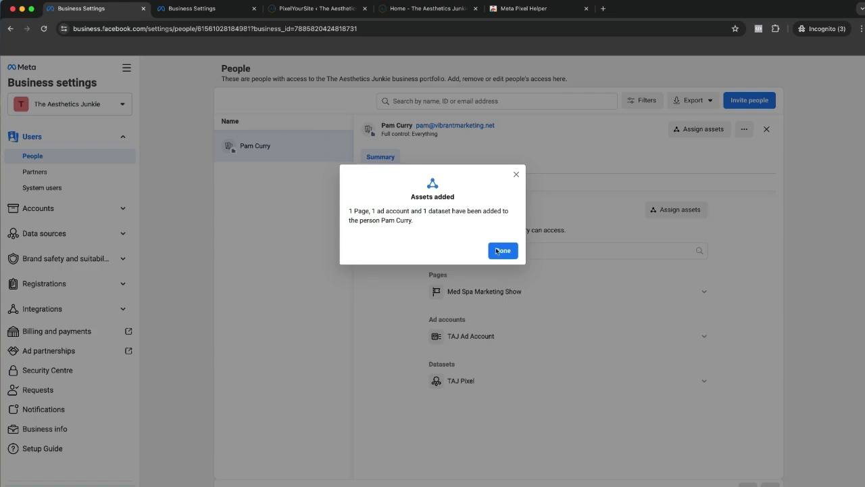
click(502, 250)
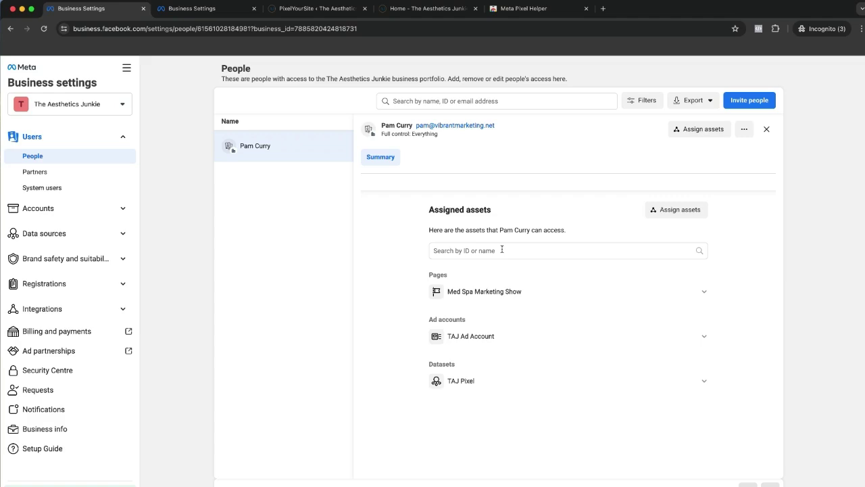
Start inviting a new person by entering their business email address, keeping only Basic partial access to the portfolio.
click(734, 104)
text(admin@)
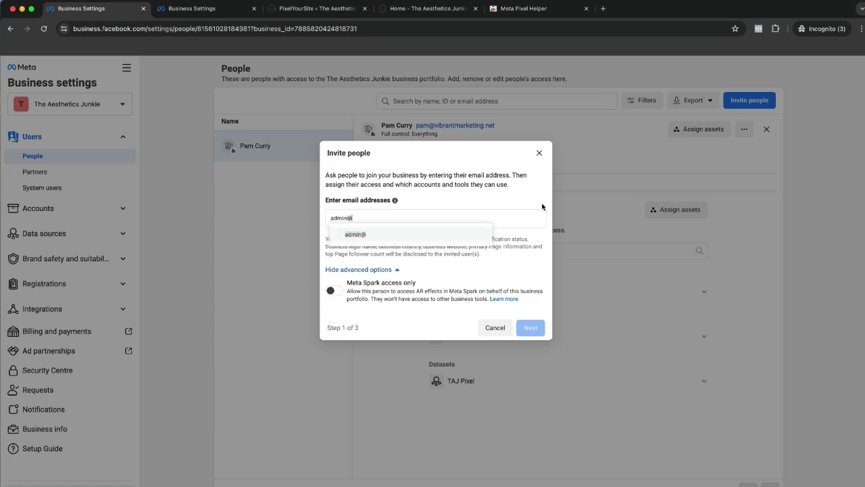
key(Return)
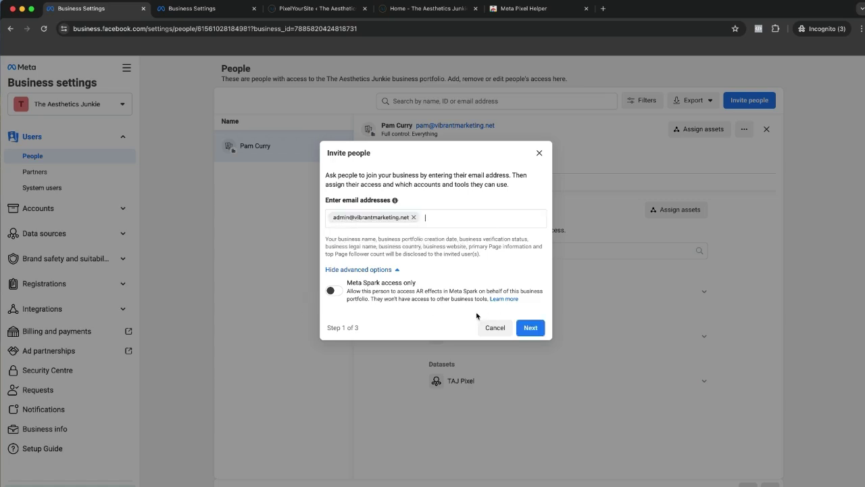
click(530, 328)
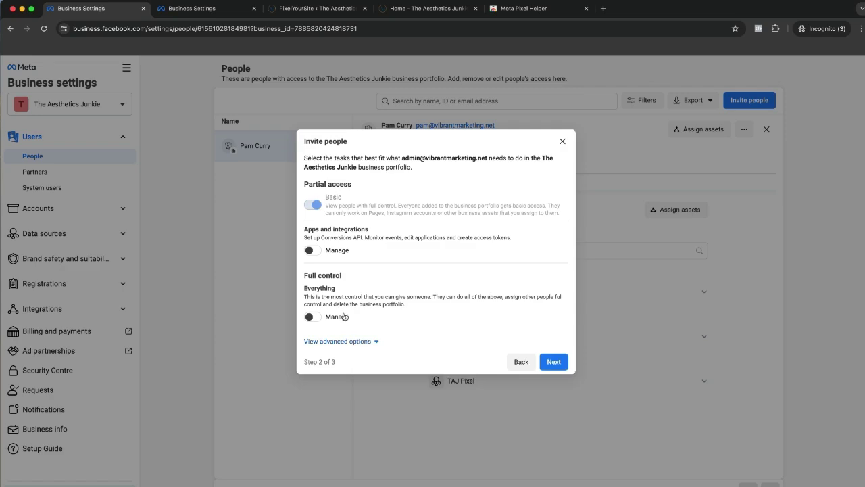
click(358, 340)
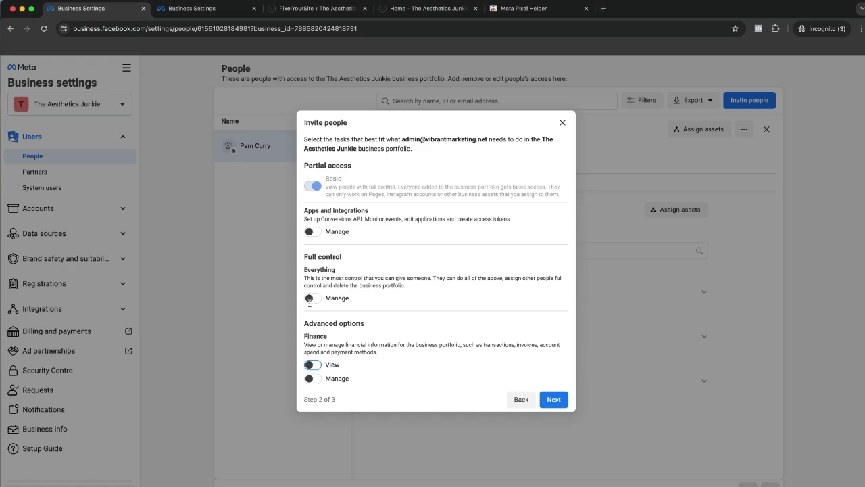
click(554, 400)
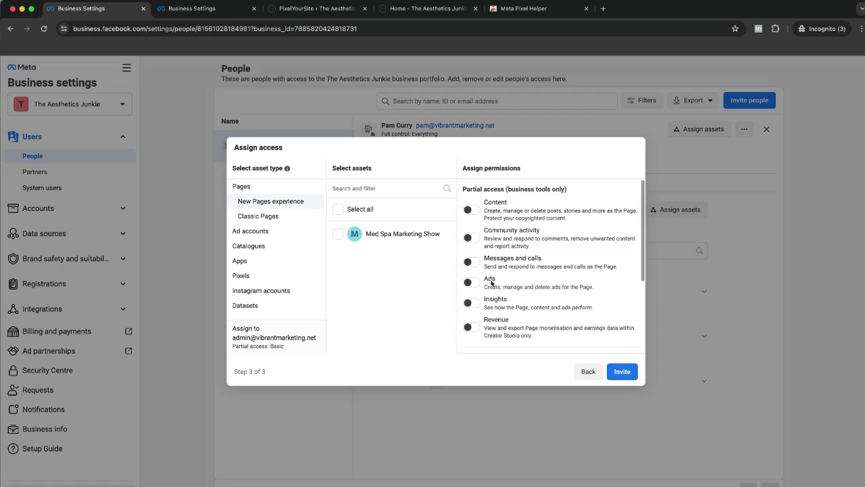
Assign the TAJ Ad Account to the invitee with the Manage ad accounts full-control permission.
scroll(504, 274, down, 4)
scroll(504, 272, up, 4)
click(263, 232)
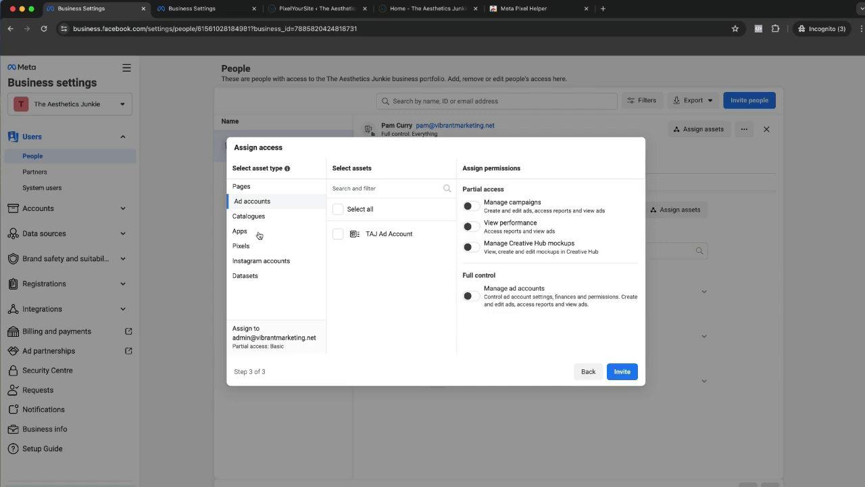
click(341, 235)
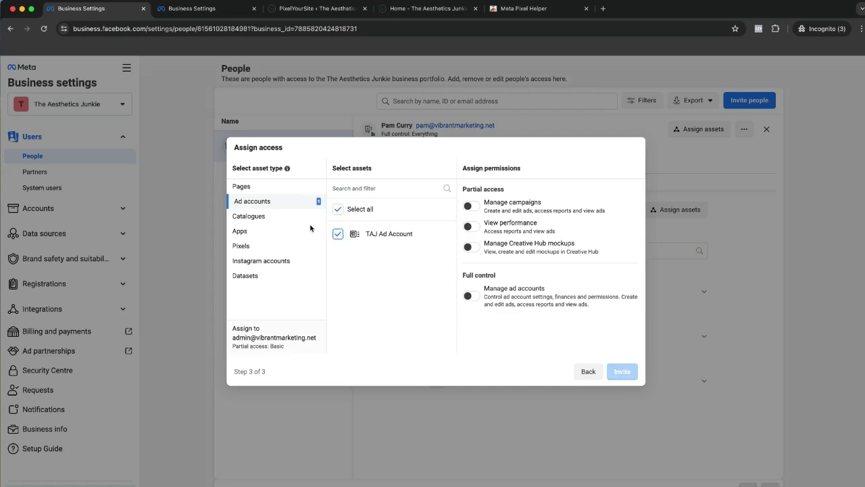
click(352, 236)
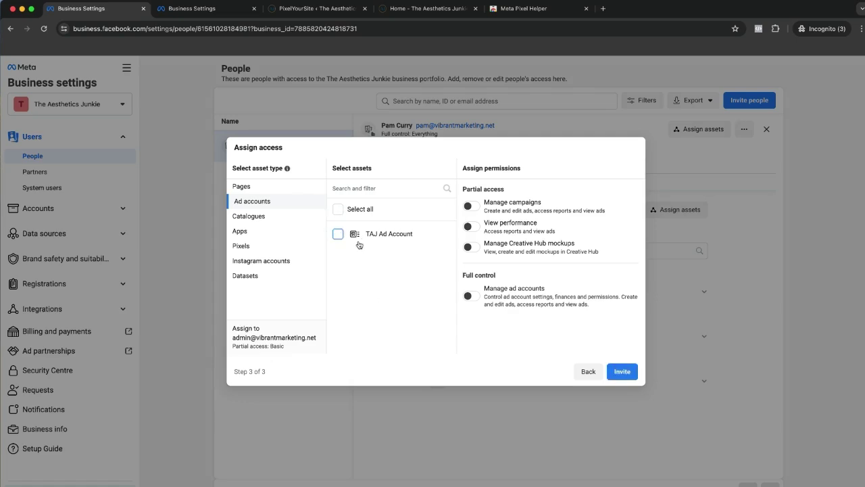
click(346, 236)
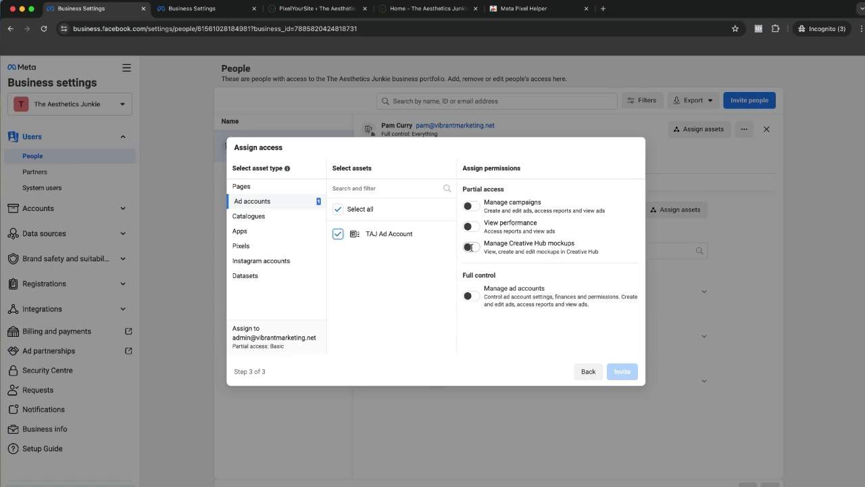
click(471, 247)
click(471, 206)
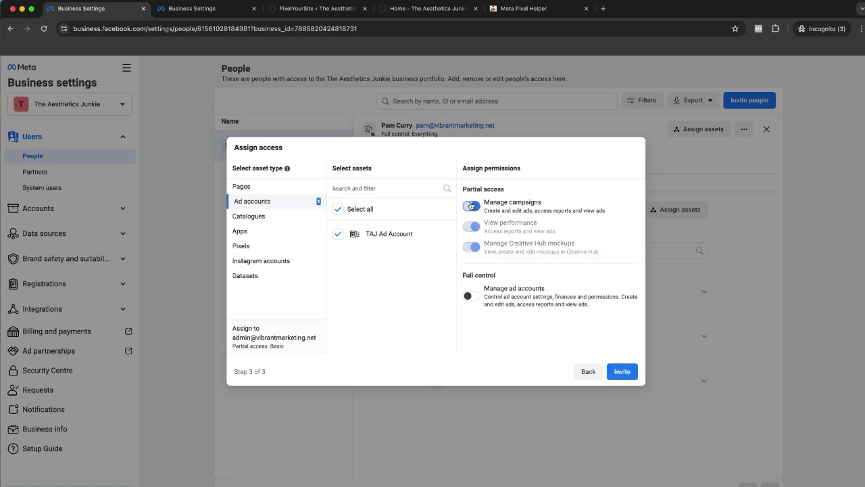
click(472, 295)
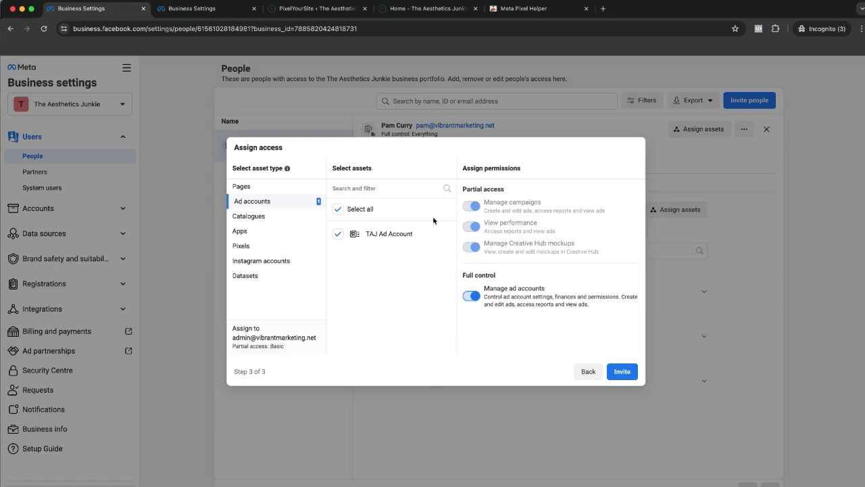
Assign the Med Spa Marketing Show page to the invitee with content, community activity, messages, ads and insights permissions.
click(276, 250)
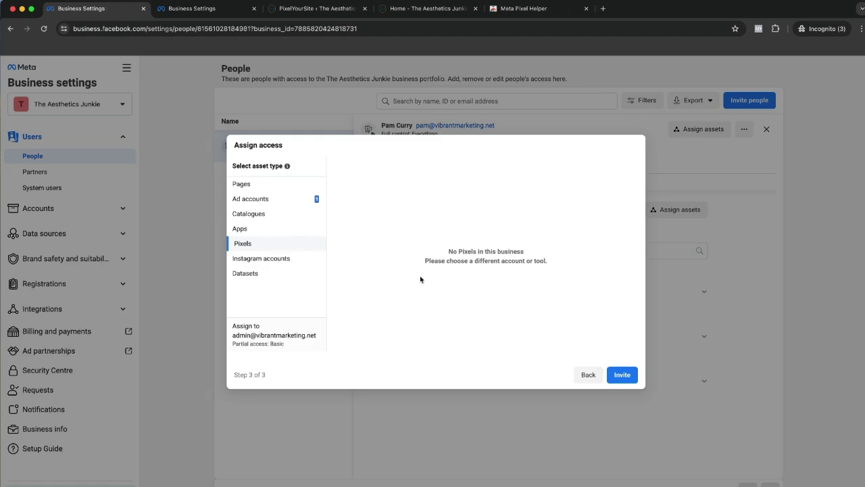
click(266, 188)
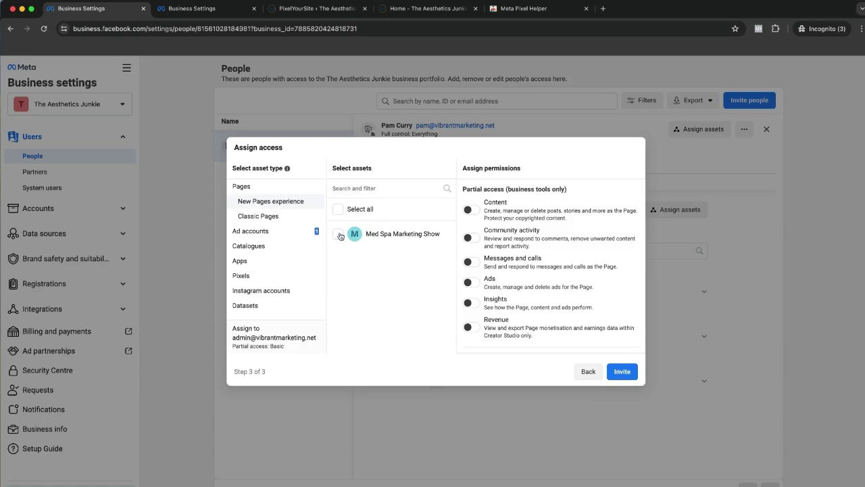
click(338, 234)
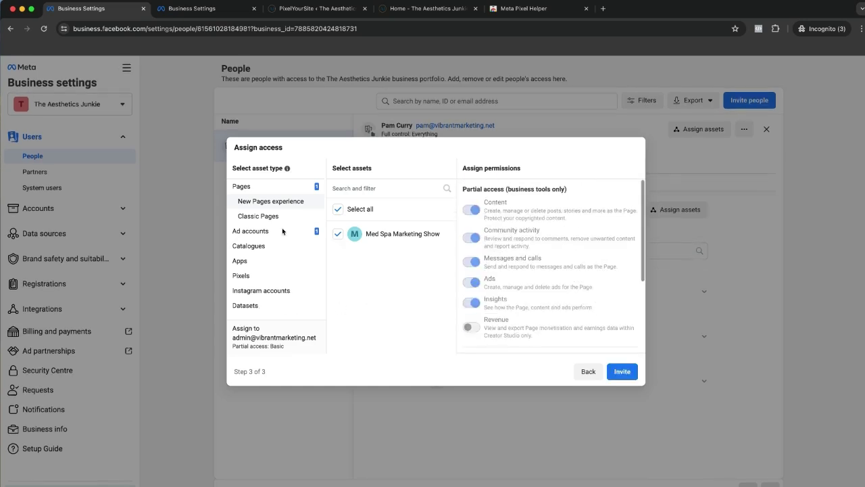
Add the TAJ Pixel dataset to the invitee's access, send the invitation and close its confirmation.
click(264, 231)
click(249, 214)
click(242, 228)
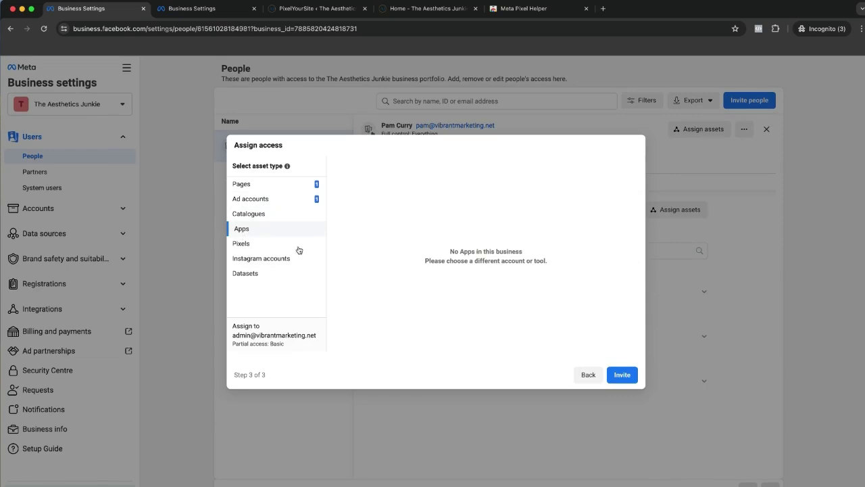
click(240, 243)
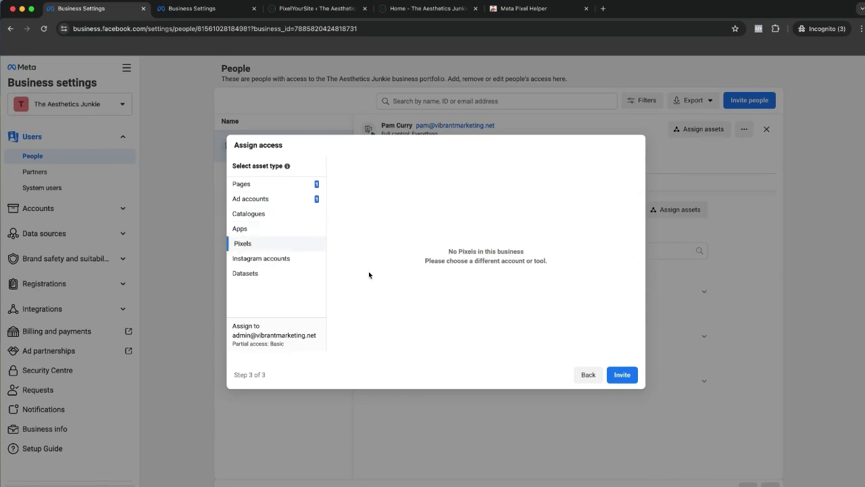
click(273, 262)
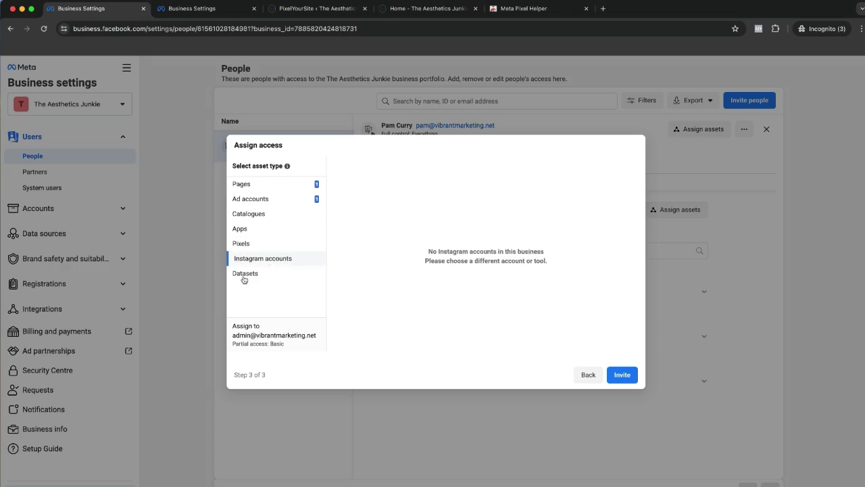
click(244, 277)
click(337, 234)
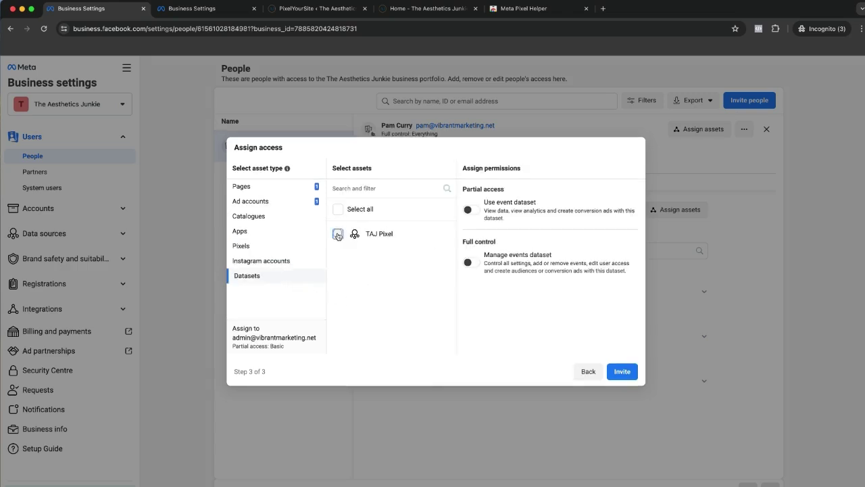
click(633, 370)
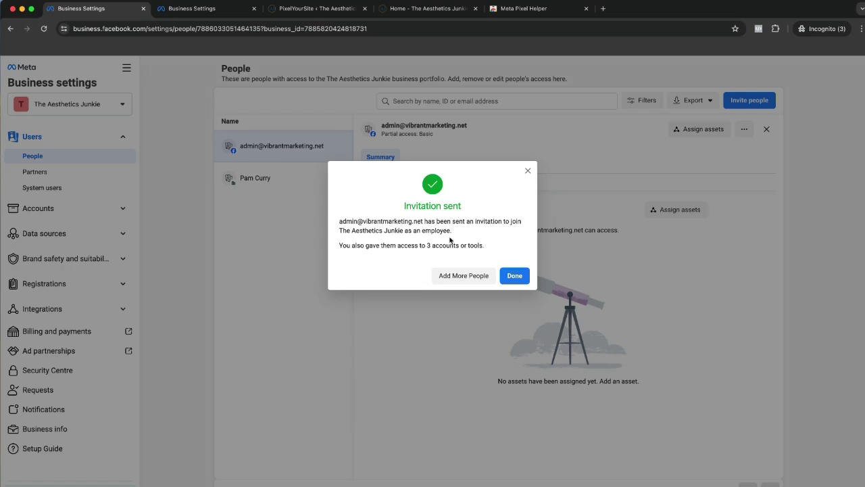
drag(382, 247, 496, 249)
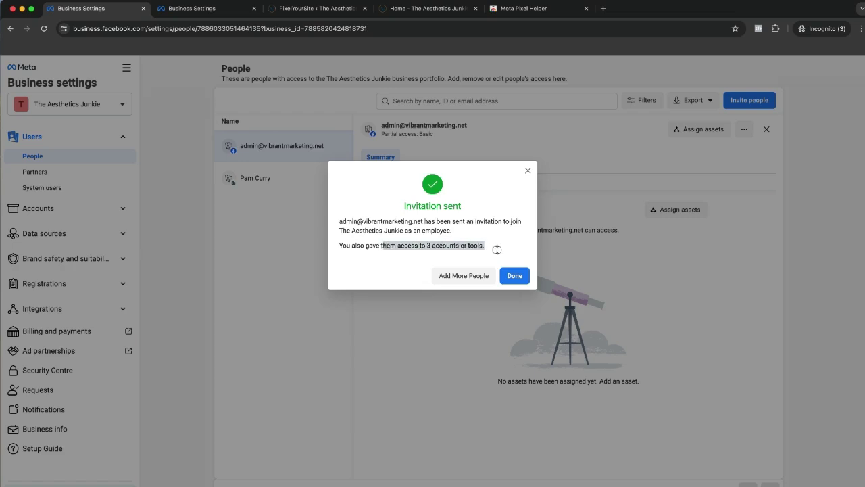
click(515, 276)
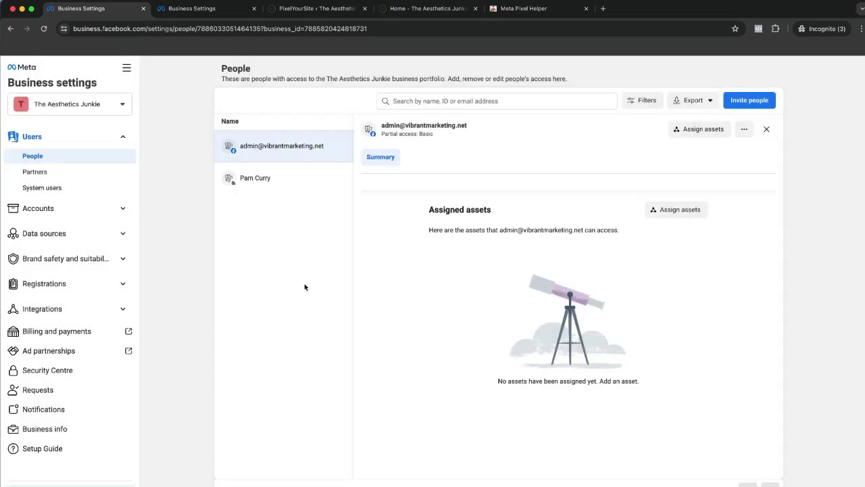
drag(488, 132, 378, 135)
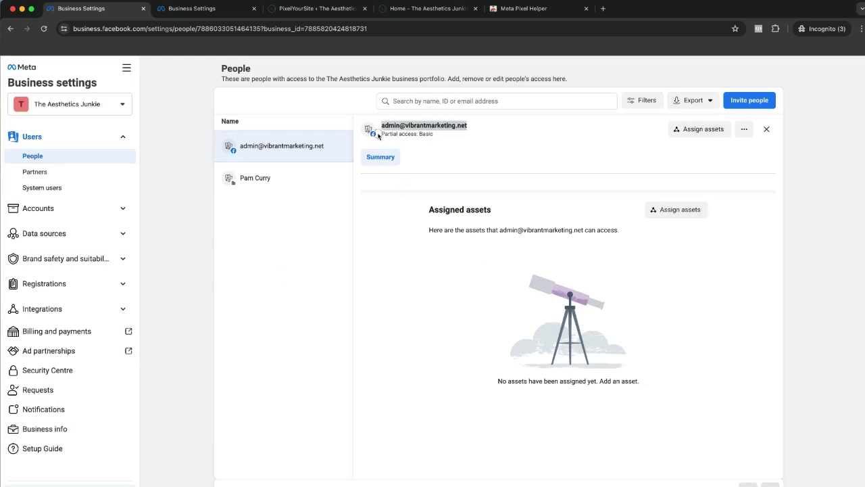
click(378, 134)
triple_click(444, 139)
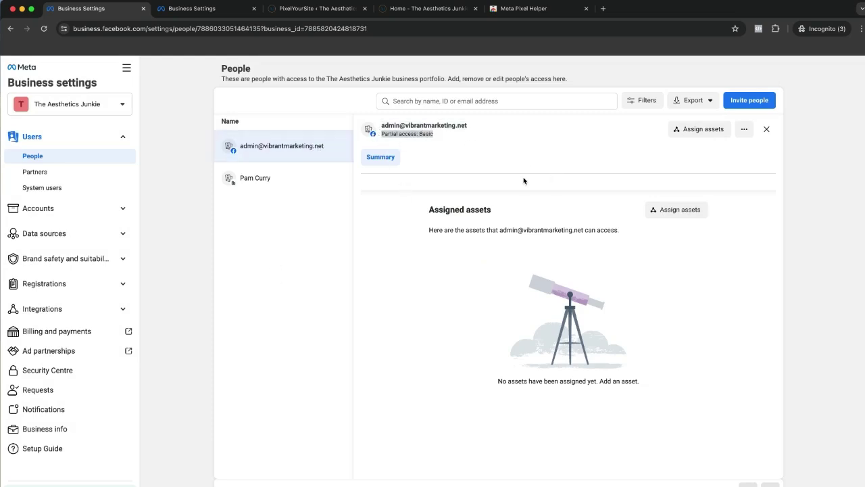
click(473, 158)
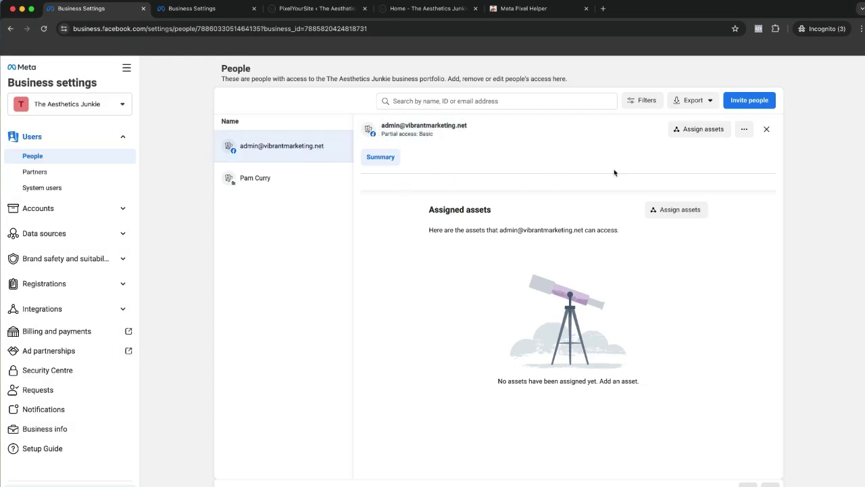
click(672, 211)
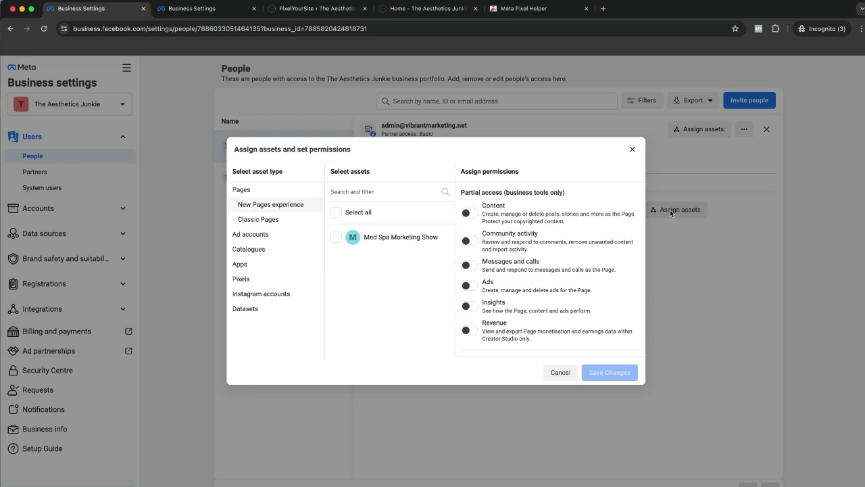
click(337, 239)
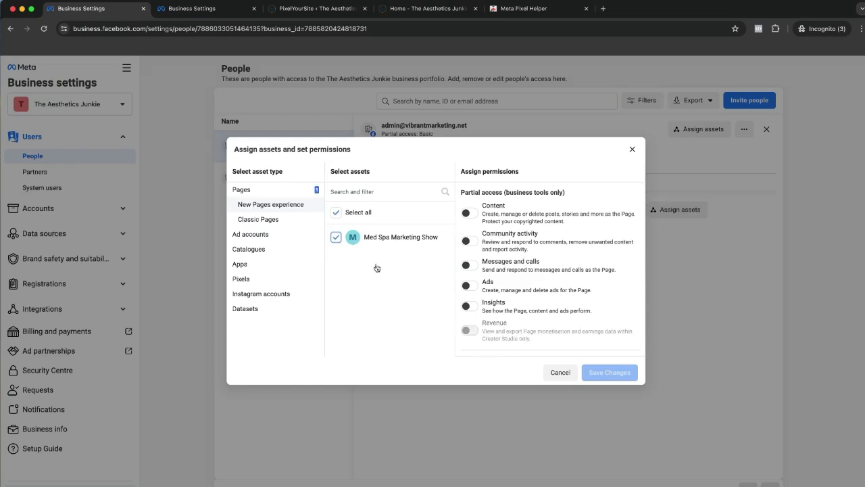
click(556, 373)
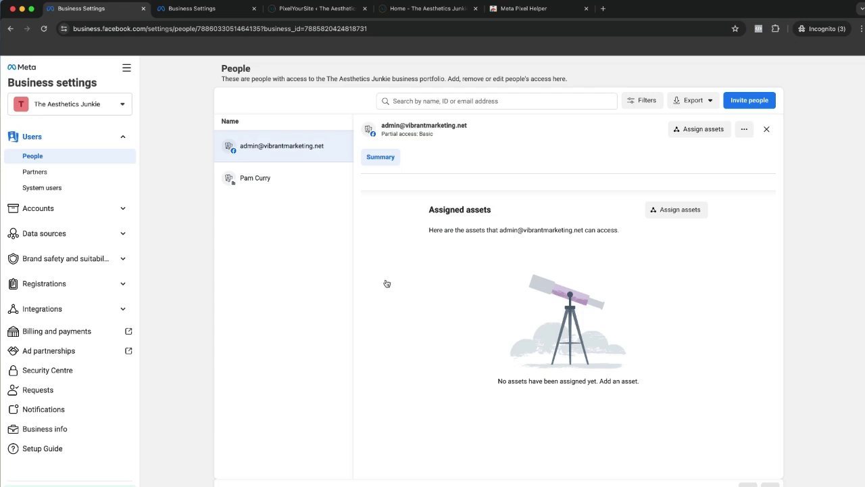
click(669, 211)
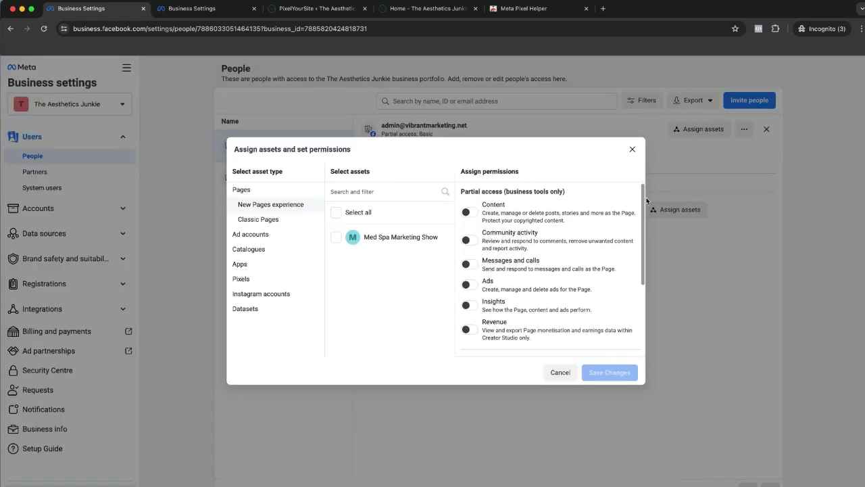
click(631, 150)
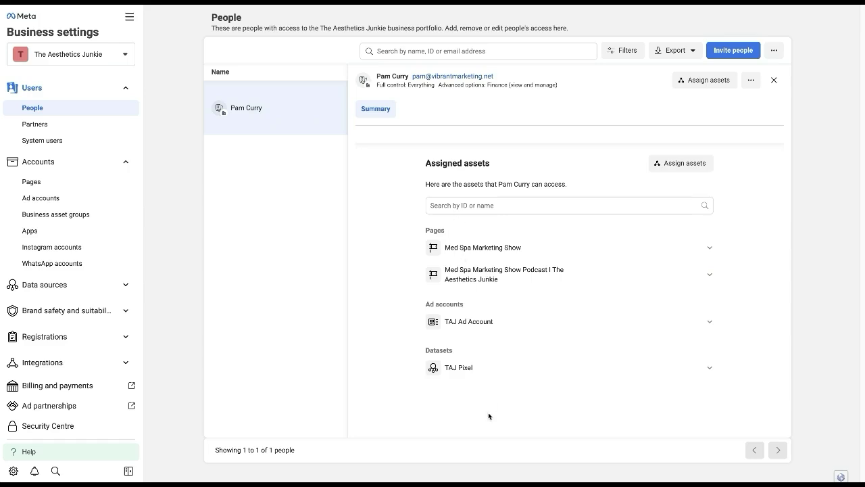
click(693, 164)
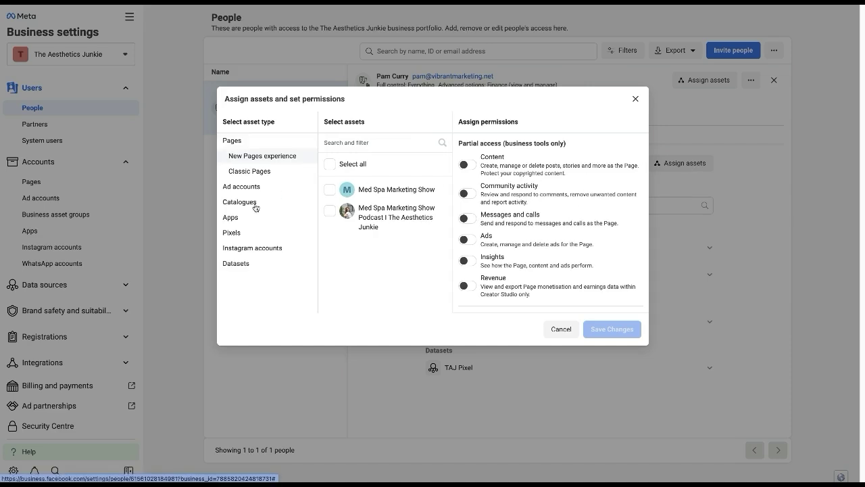
click(234, 248)
mouse_move(370, 182)
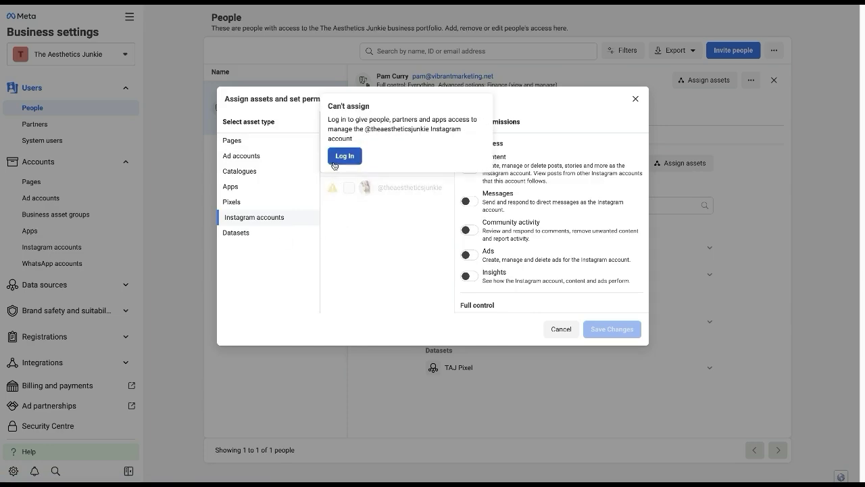
click(334, 165)
click(555, 300)
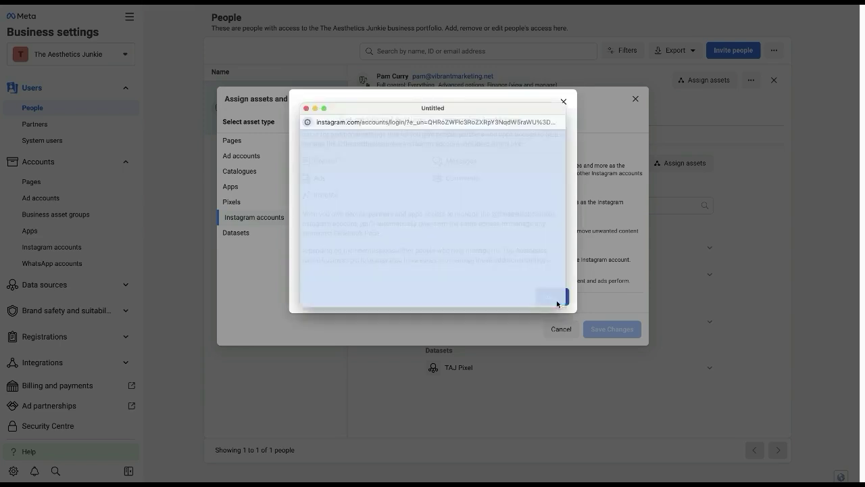
click(420, 252)
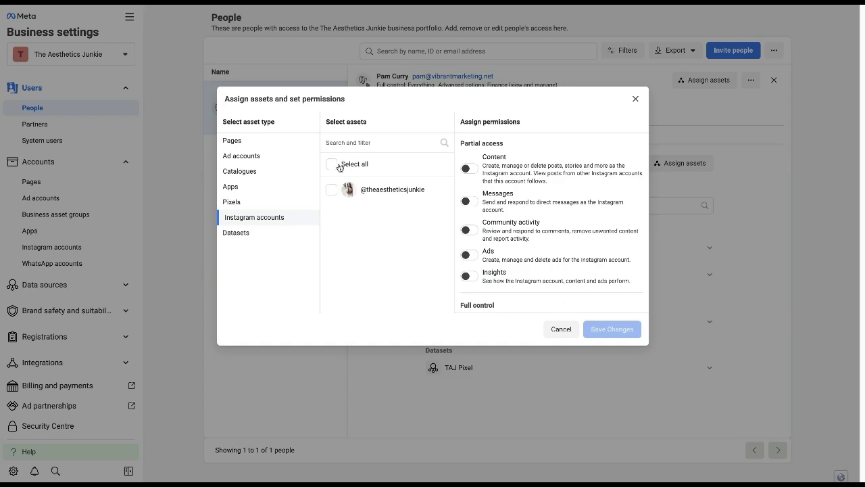
click(332, 164)
click(469, 168)
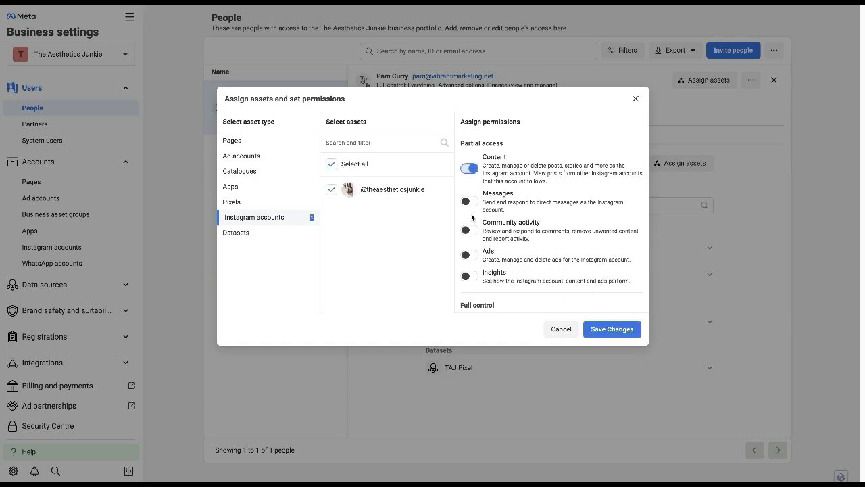
click(469, 200)
click(469, 230)
click(469, 255)
click(469, 276)
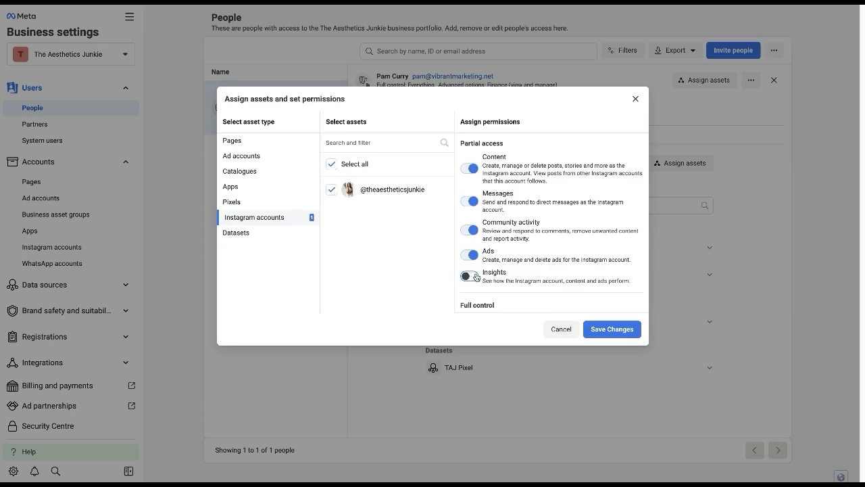